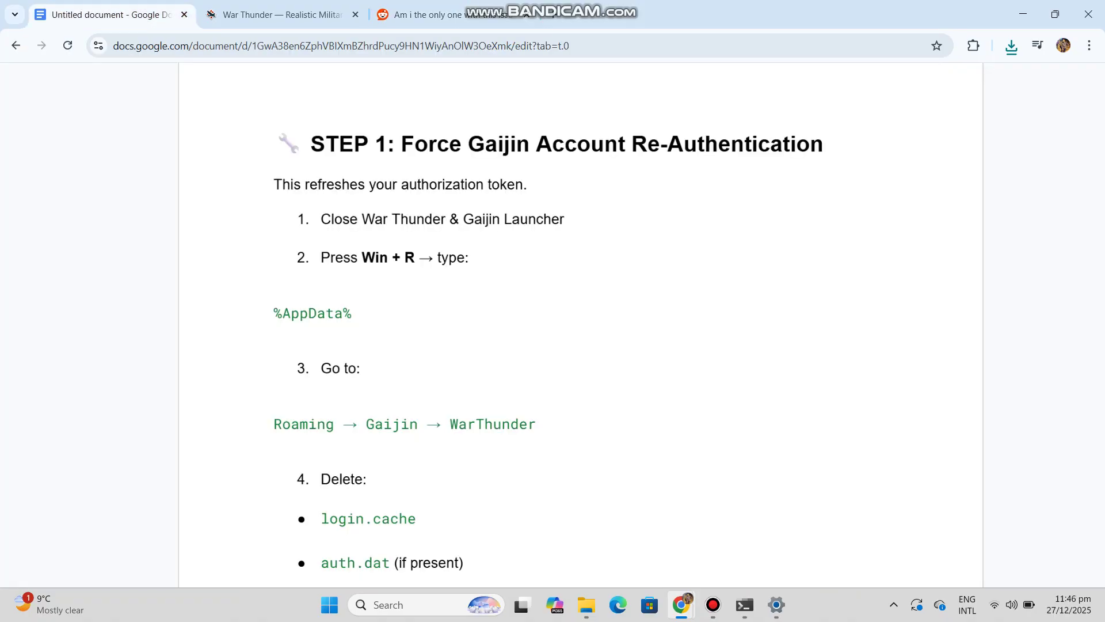
Highlight Step 1's close-game line, %AppData% Gaijin WarThunder path, auth.dat line and safety note
left_click_drag(276, 138, 829, 144)
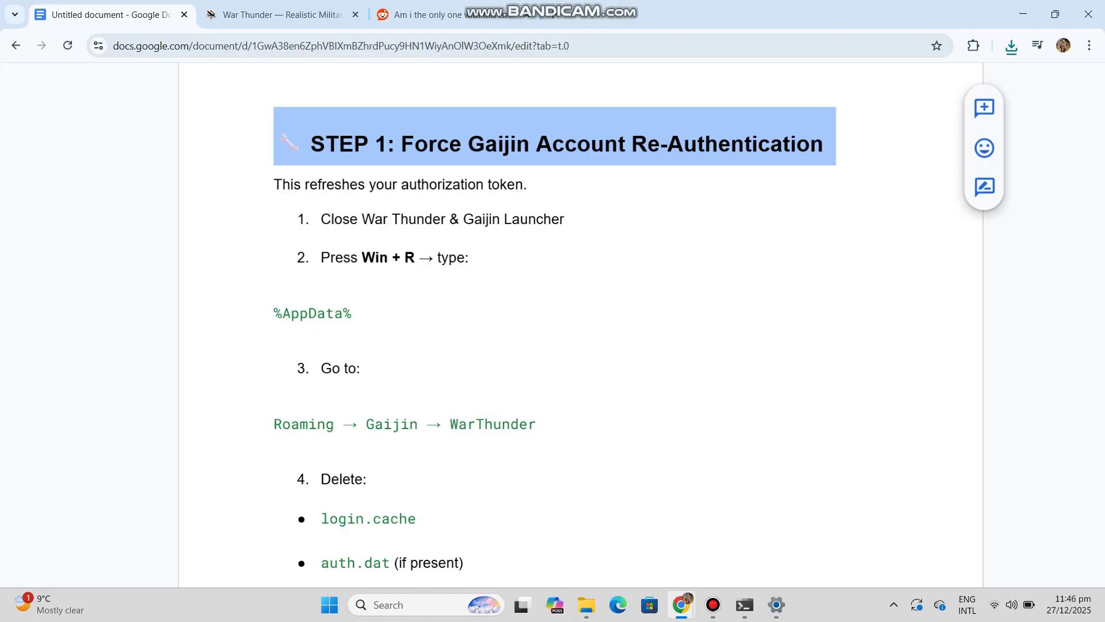
left_click_drag(321, 220, 570, 219)
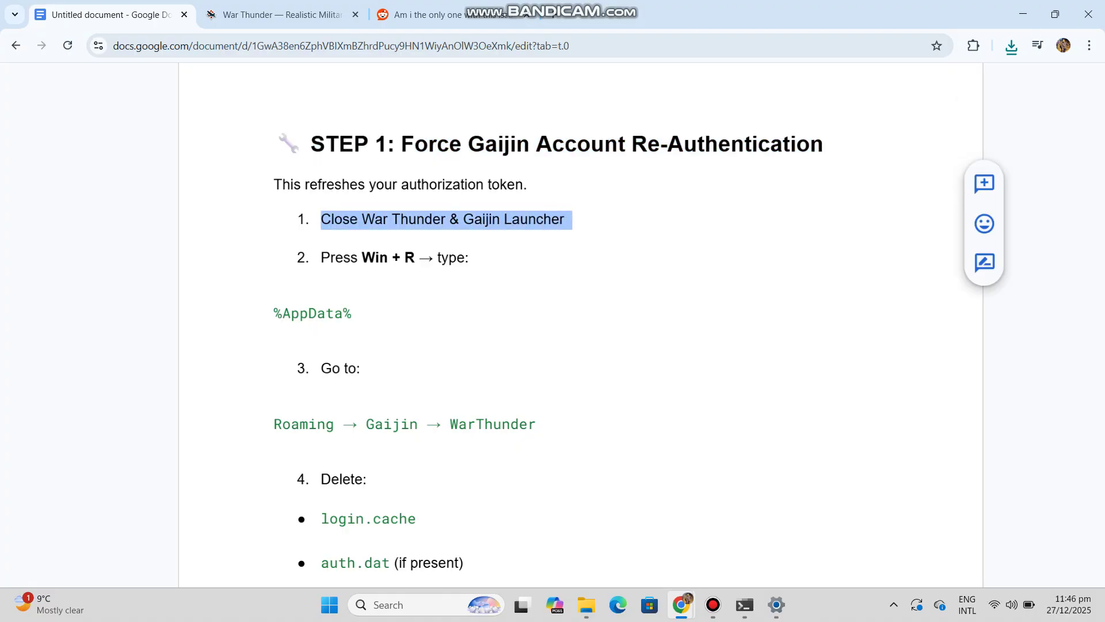
left_click_drag(274, 313, 353, 313)
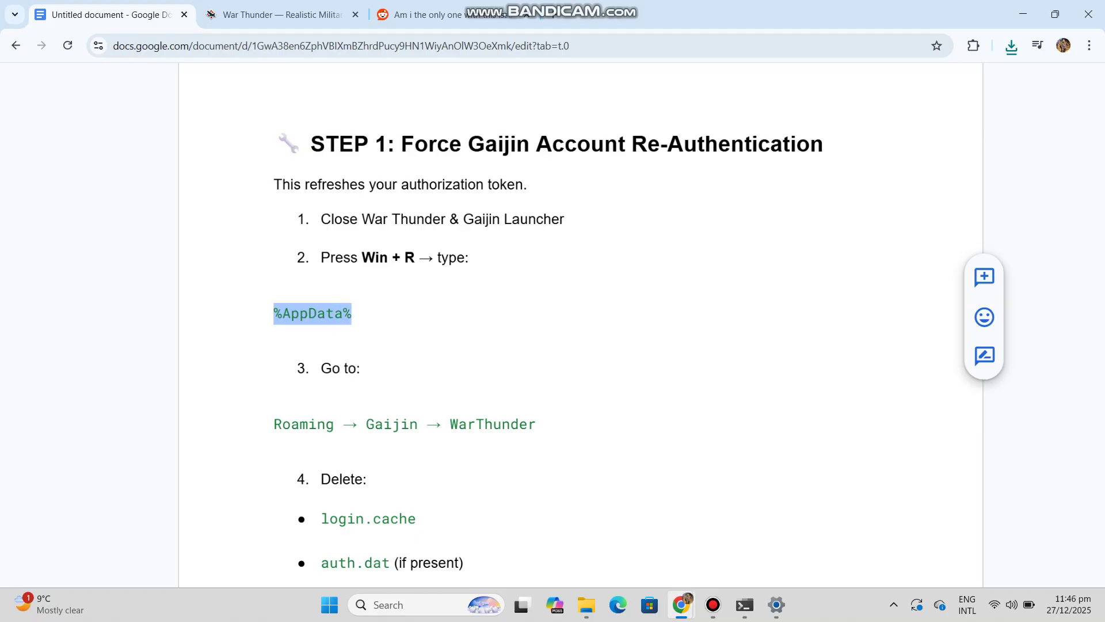
left_click_drag(280, 425, 539, 425)
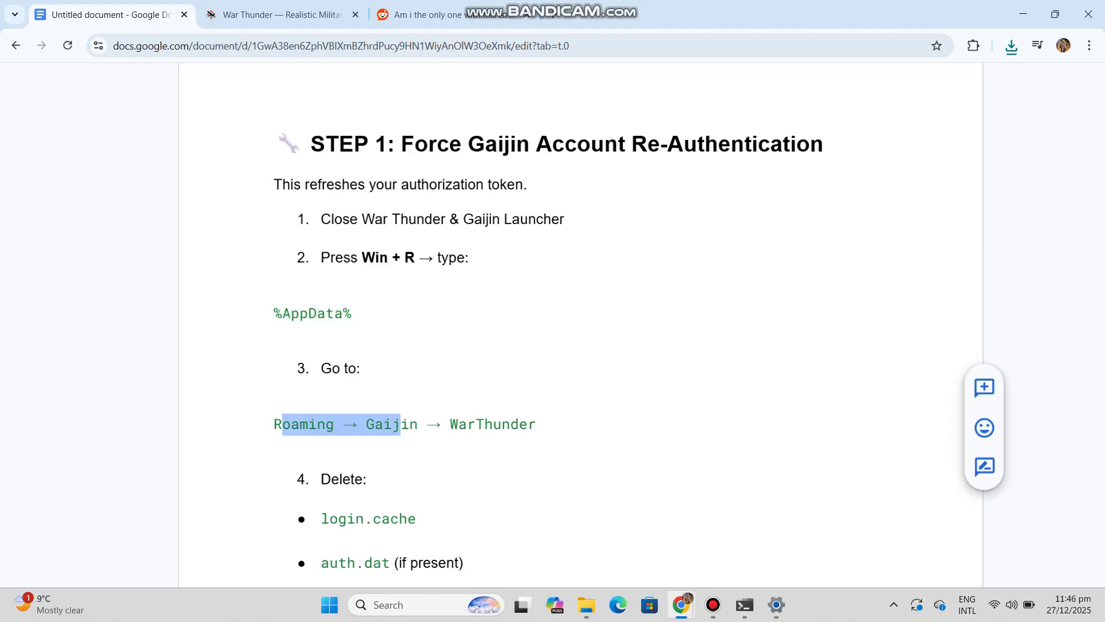
scroll(552, 345, "down", 2)
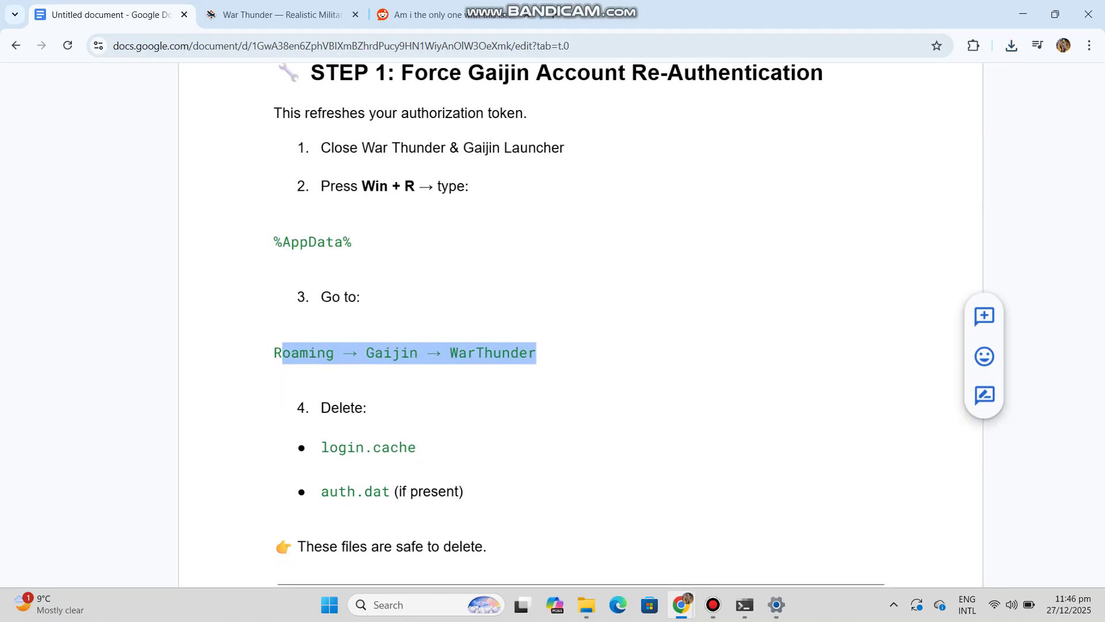
left_click_drag(321, 448, 415, 448)
scroll(552, 346, "down", 2)
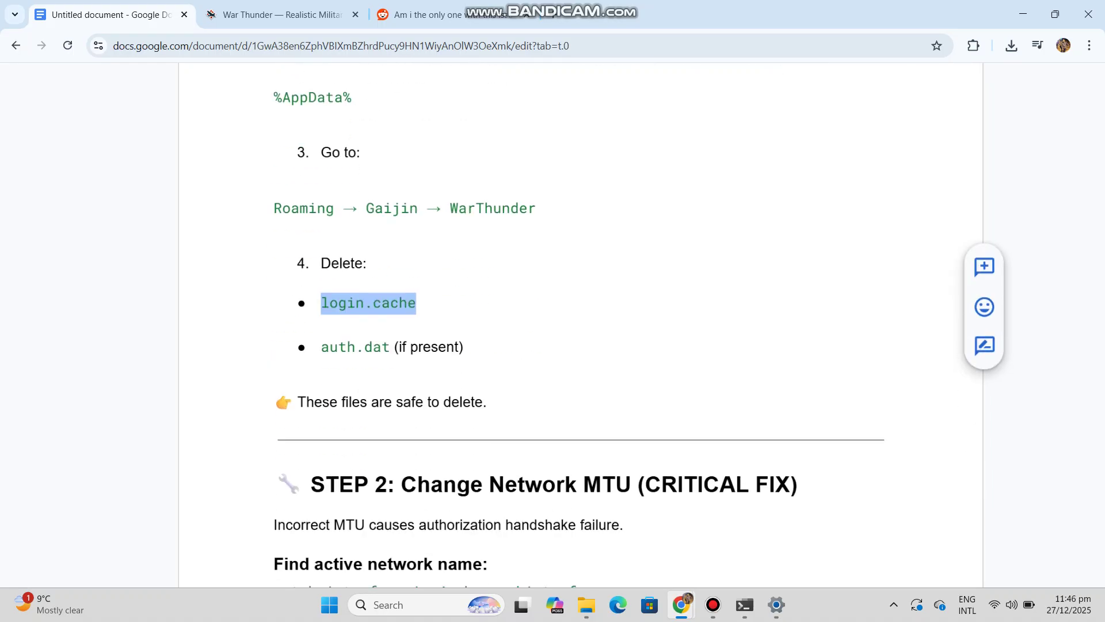
left_click_drag(322, 346, 471, 345)
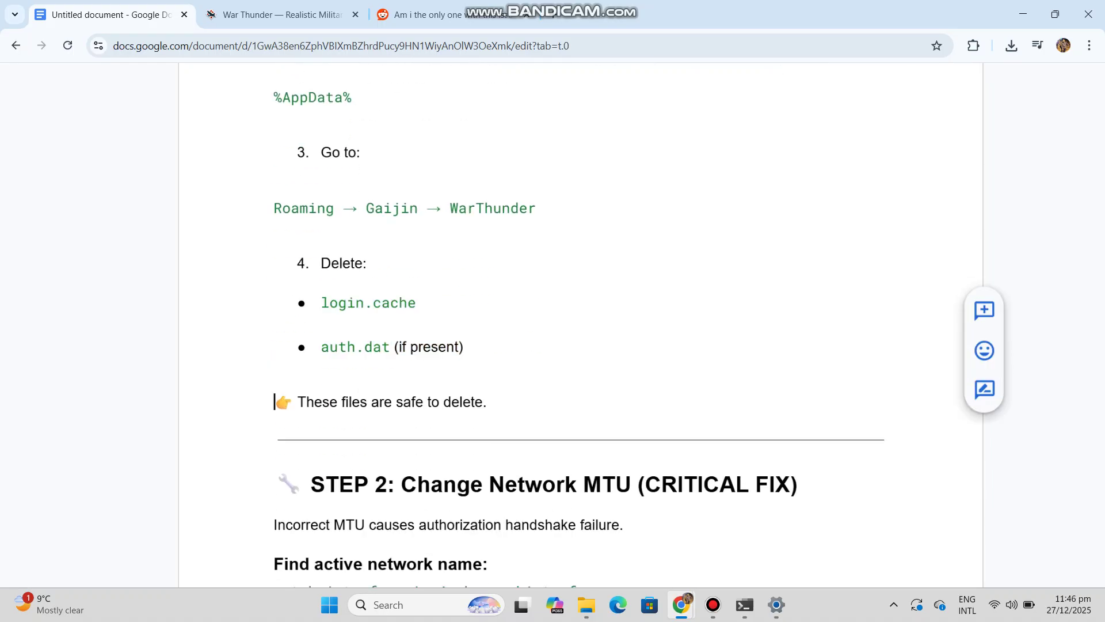
left_click_drag(275, 401, 493, 410)
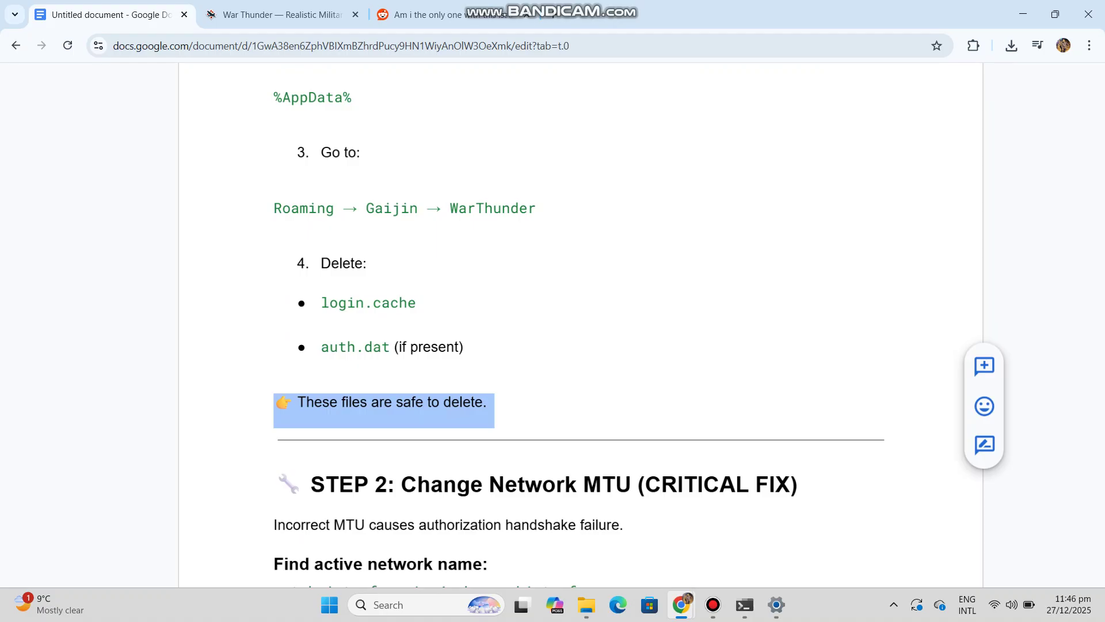
scroll(553, 345, "down", 3)
Highlight Step 2's interface and netsh MTU commands, plus the Step 3 IPv6 heading and line
left_click_drag(307, 268, 798, 270)
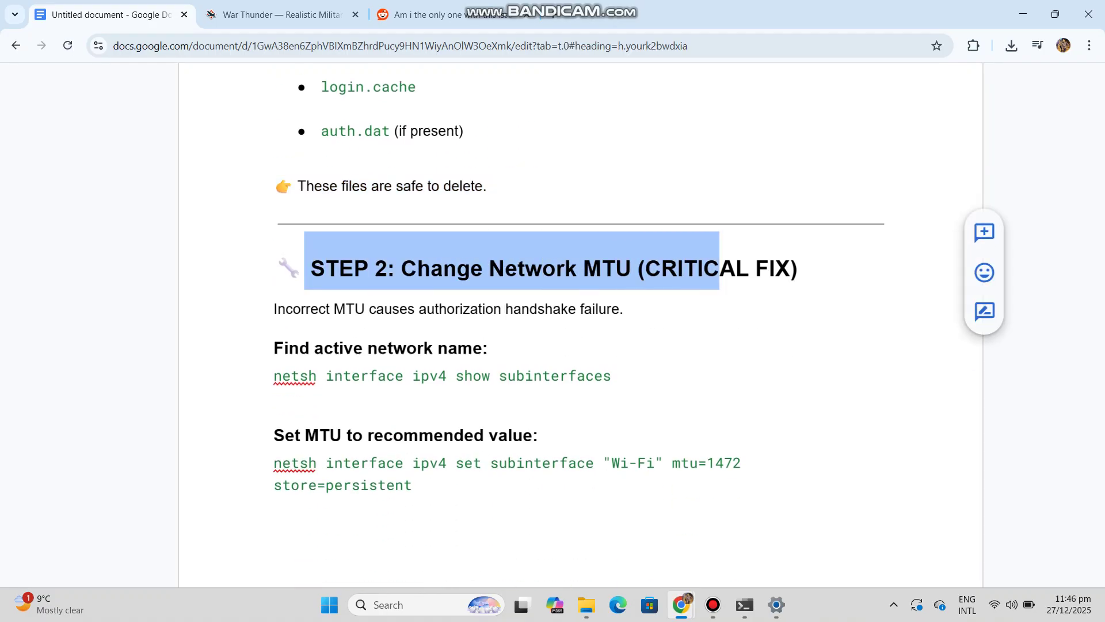
left_click_drag(274, 376, 611, 377)
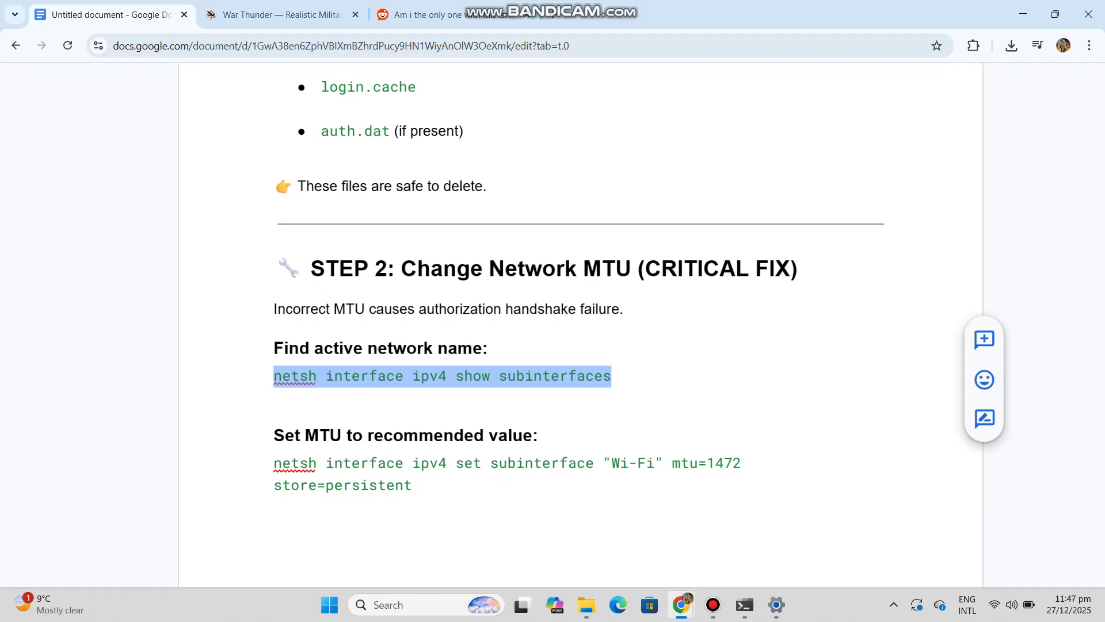
left_click_drag(274, 435, 538, 435)
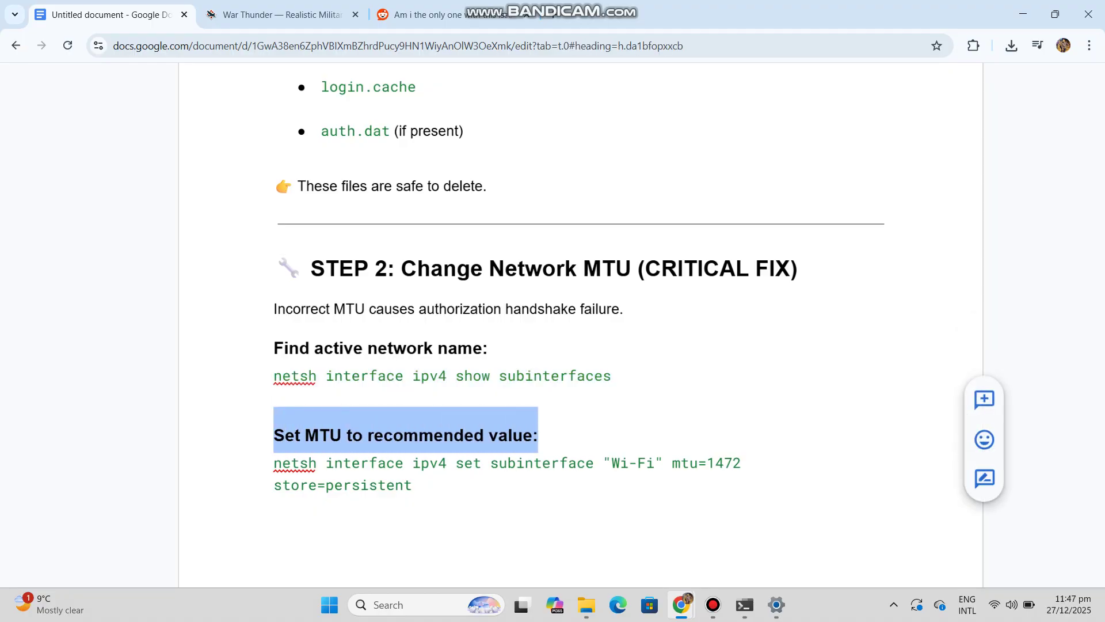
left_click_drag(274, 464, 412, 485)
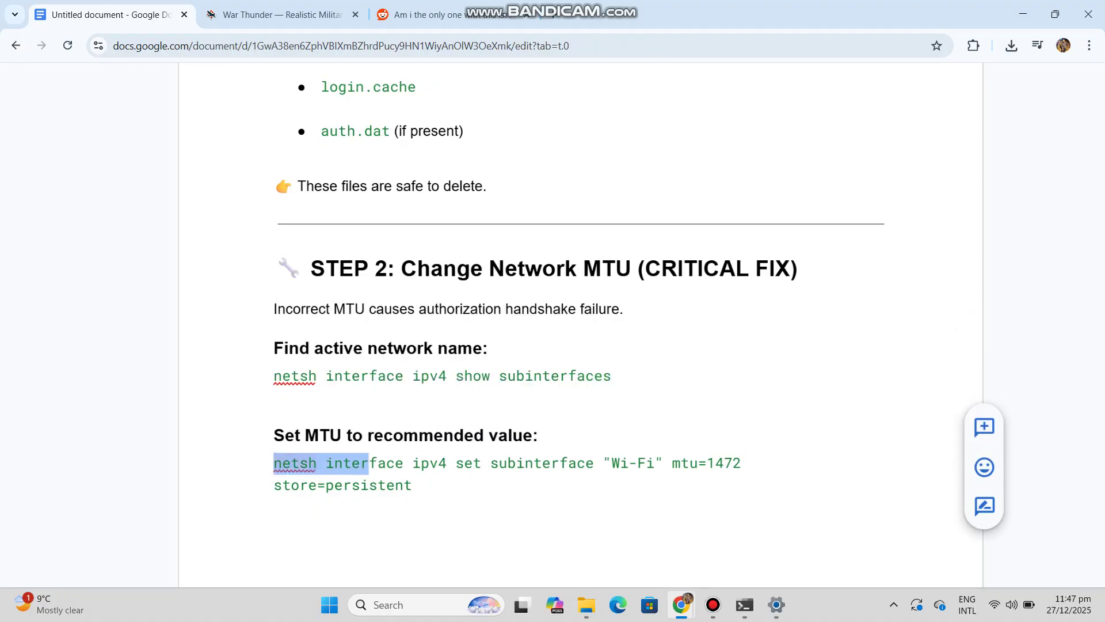
scroll(553, 345, "down", 4)
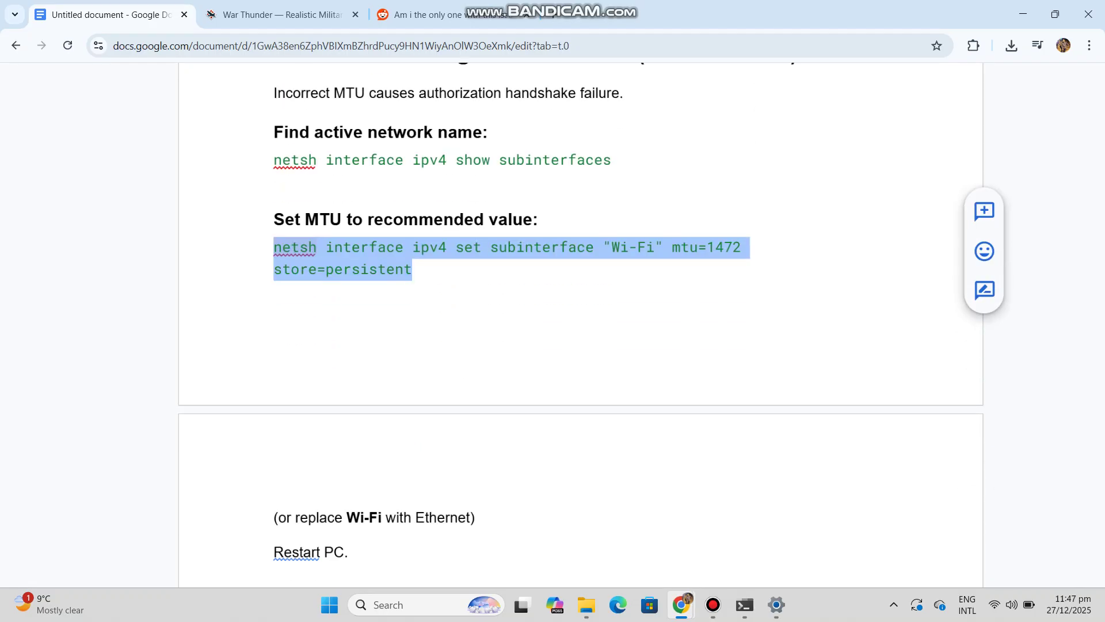
scroll(553, 345, "down", 2)
scroll(553, 346, "down", 1)
scroll(552, 345, "down", 3)
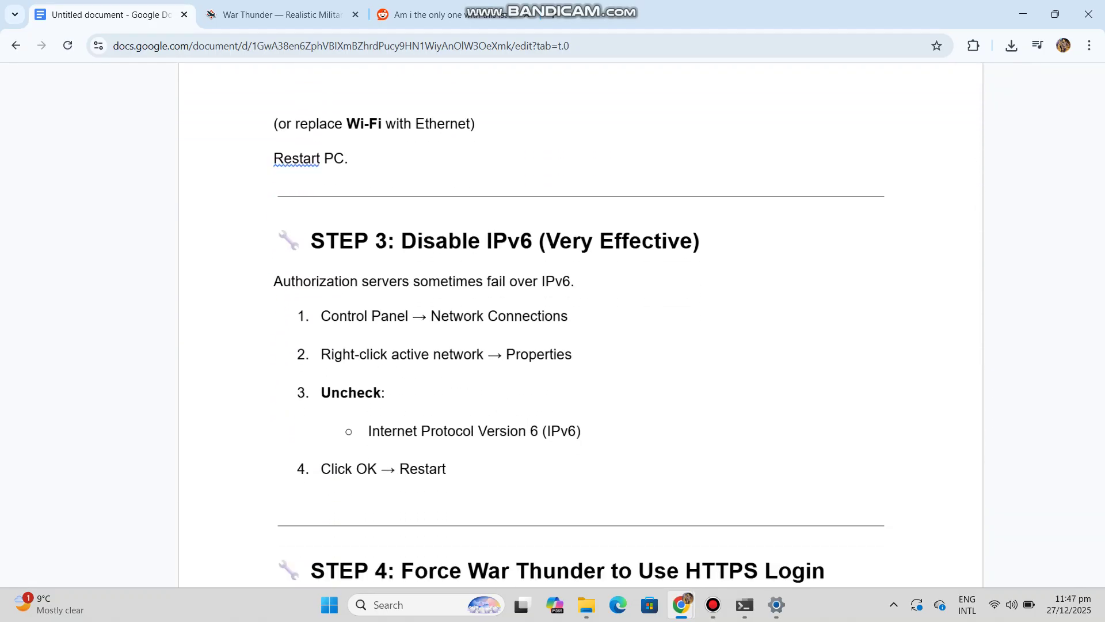
left_click_drag(274, 202, 703, 202)
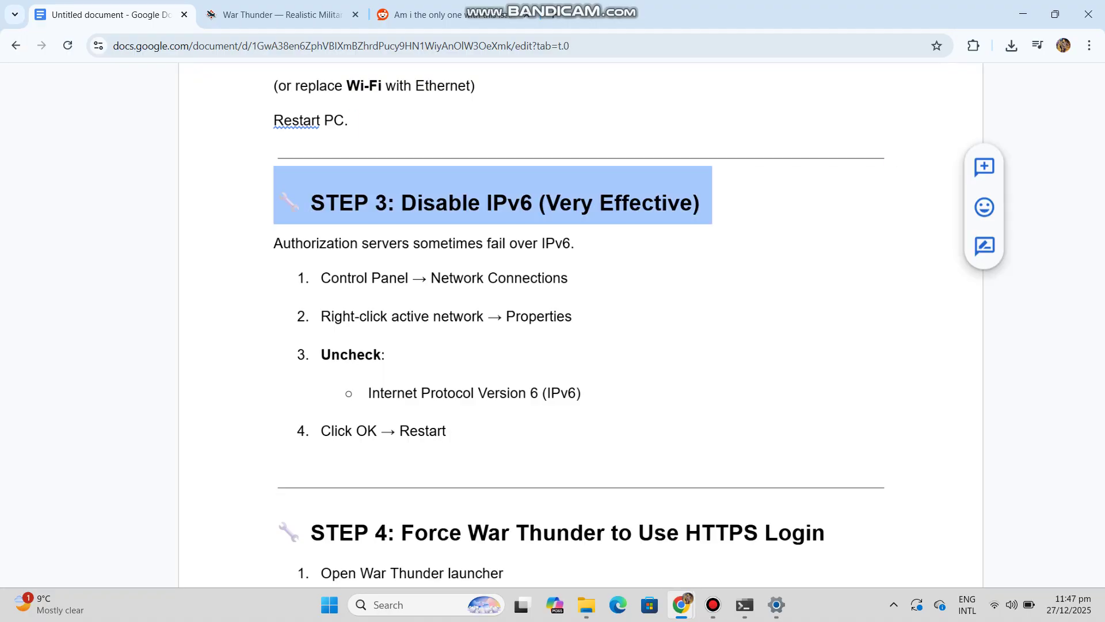
left_click_drag(273, 242, 577, 243)
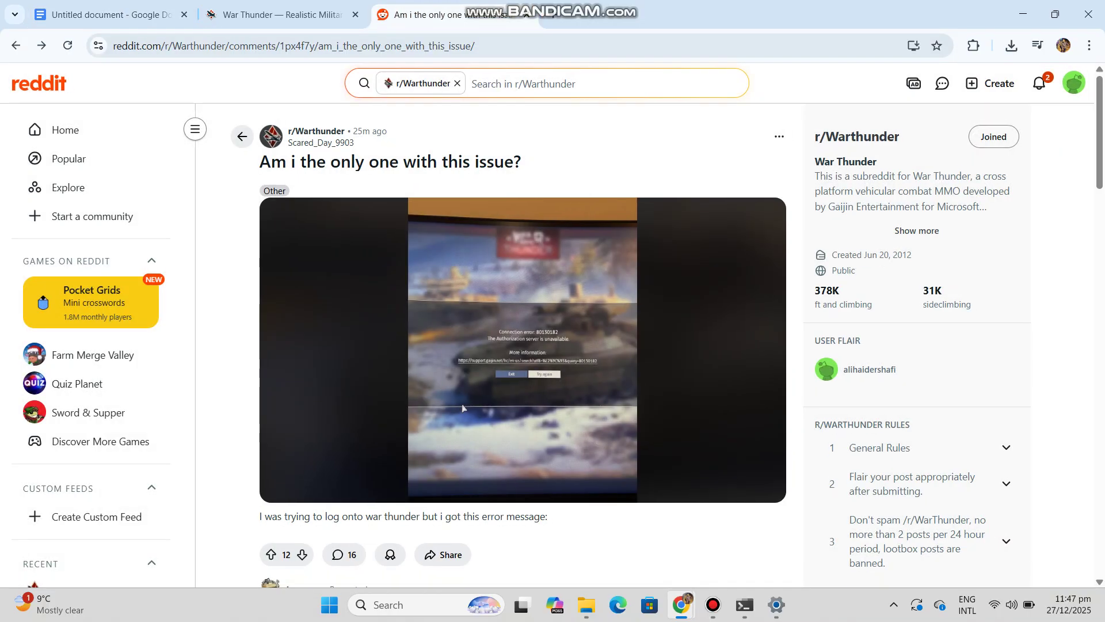
scroll(448, 419, "down", 8)
scroll(449, 420, "down", 2)
Clear the Reddit post selection, check the War Thunder site, and return to the guide
left_click(449, 419)
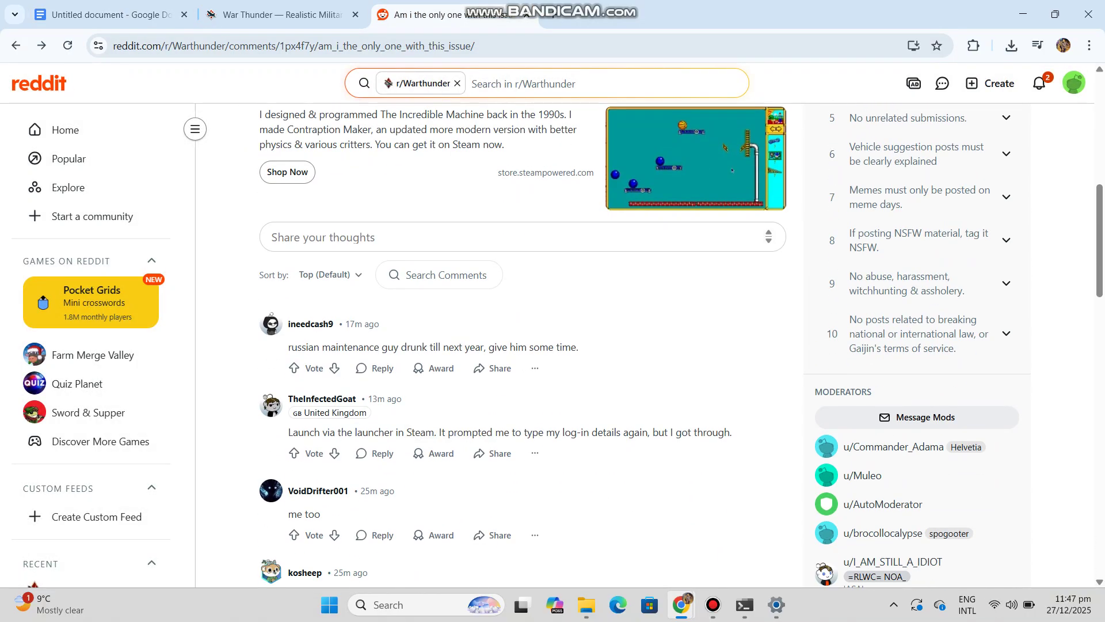
scroll(449, 420, "down", 5)
scroll(450, 419, "down", 5)
scroll(449, 419, "down", 3)
scroll(431, 350, "down", 4)
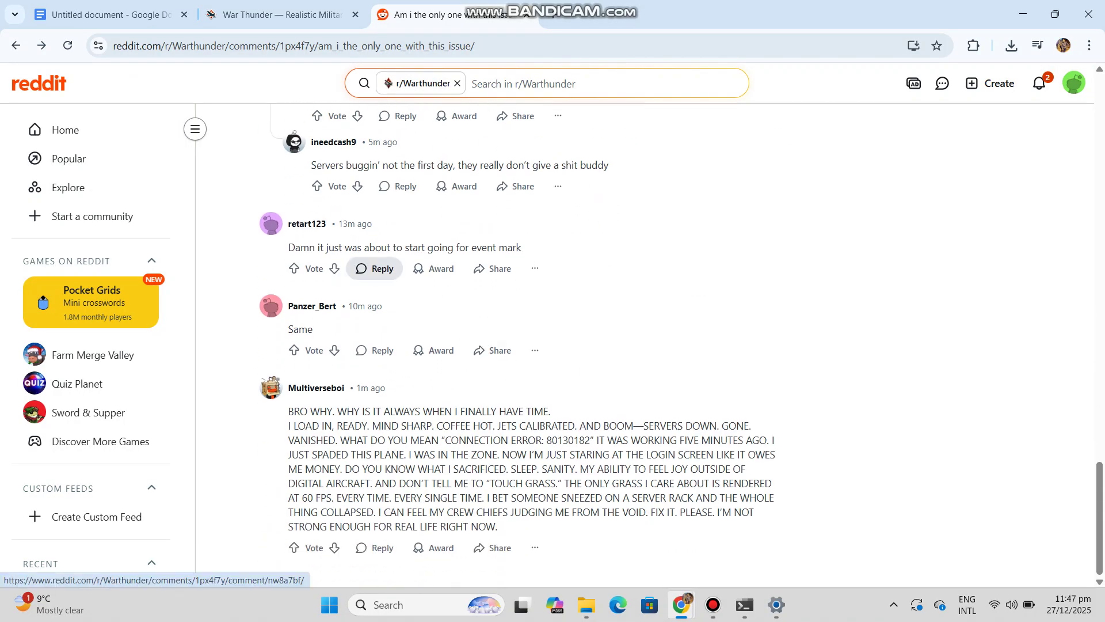
left_click(281, 14)
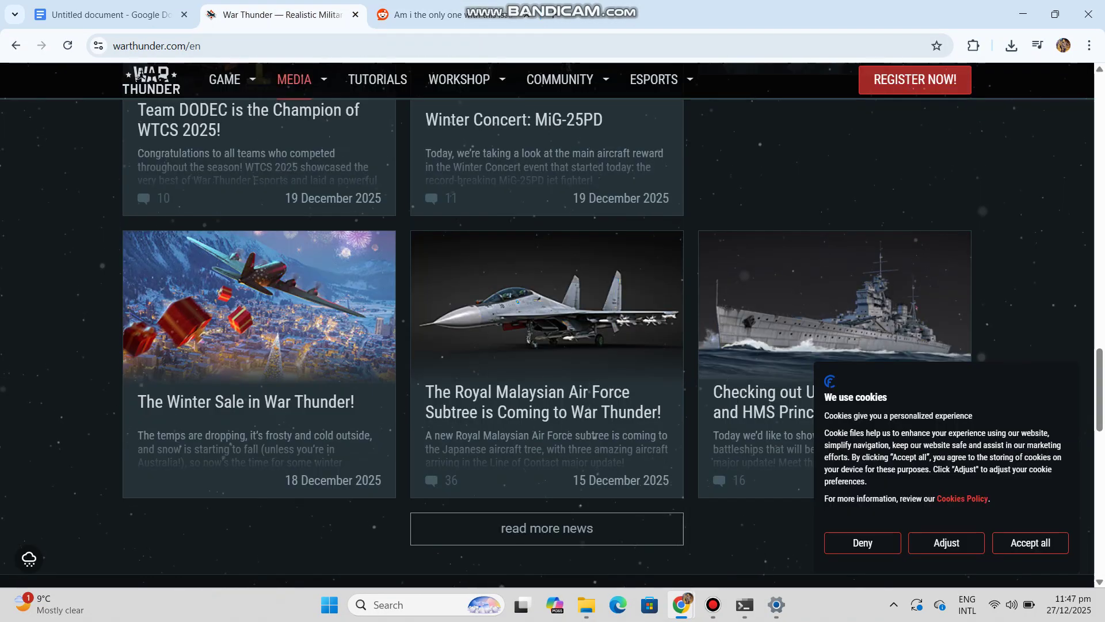
left_click(110, 15)
scroll(553, 345, "down", 3)
scroll(553, 345, "down", 2)
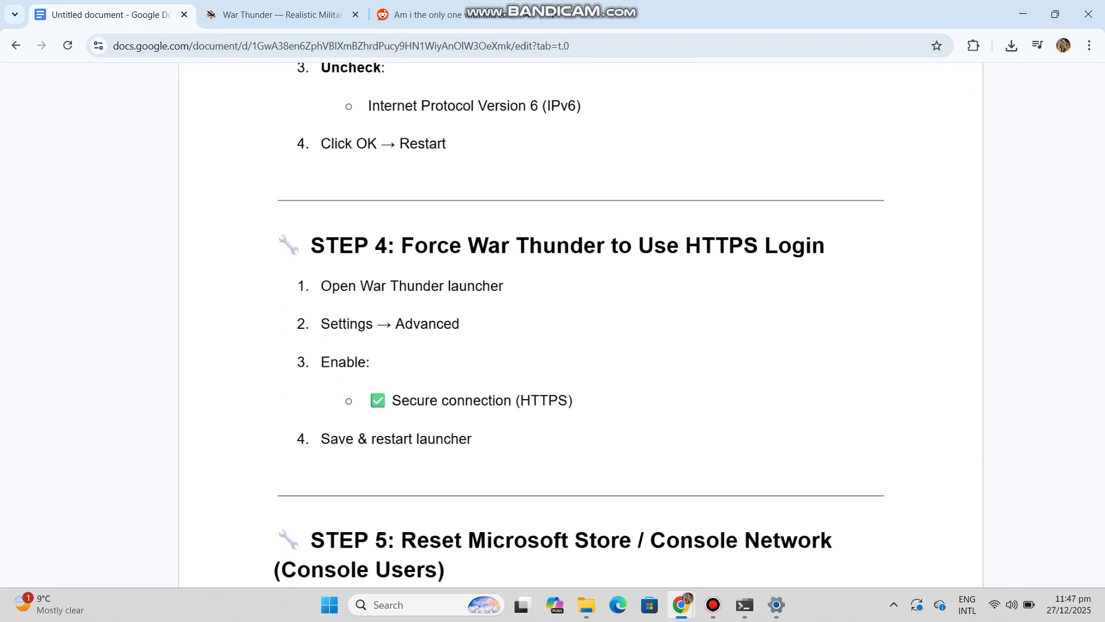
triple_click(276, 245)
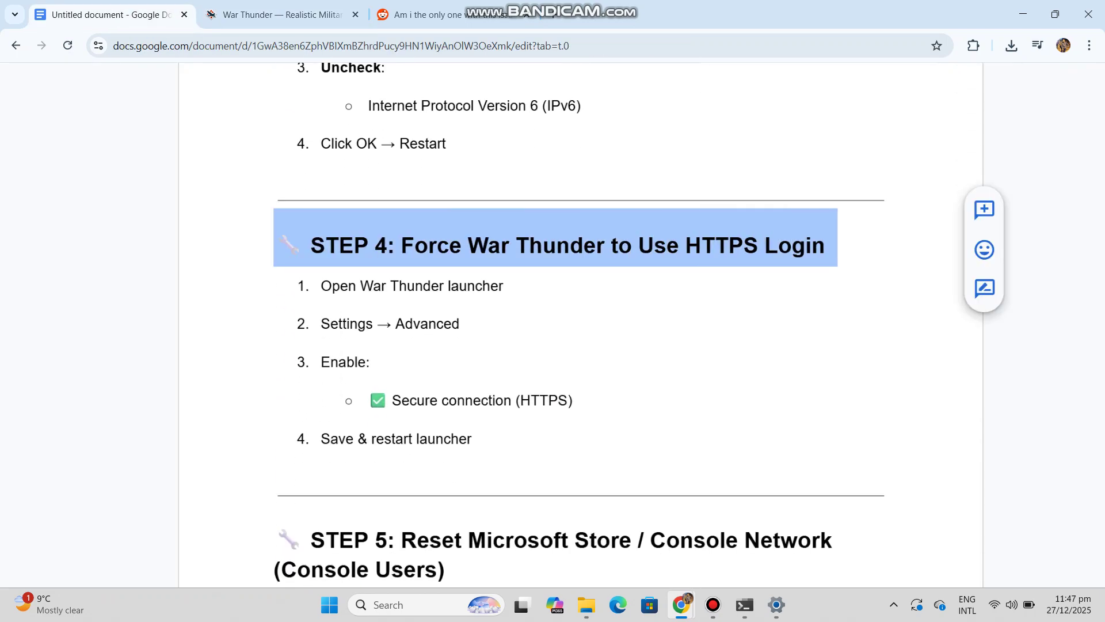
triple_click(484, 400)
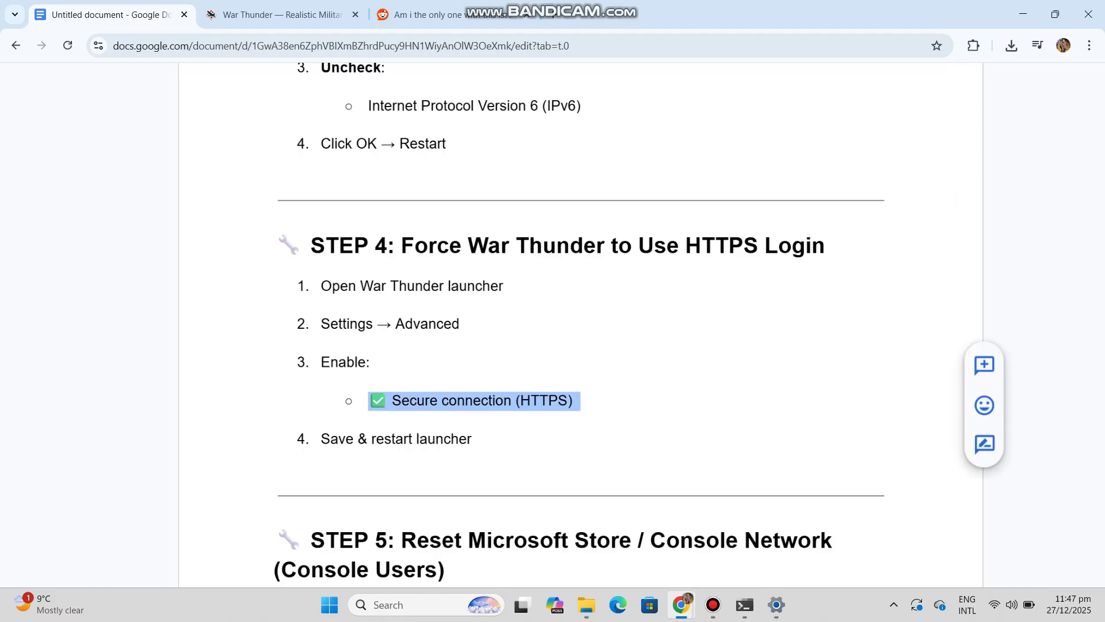
left_click_drag(321, 439, 471, 439)
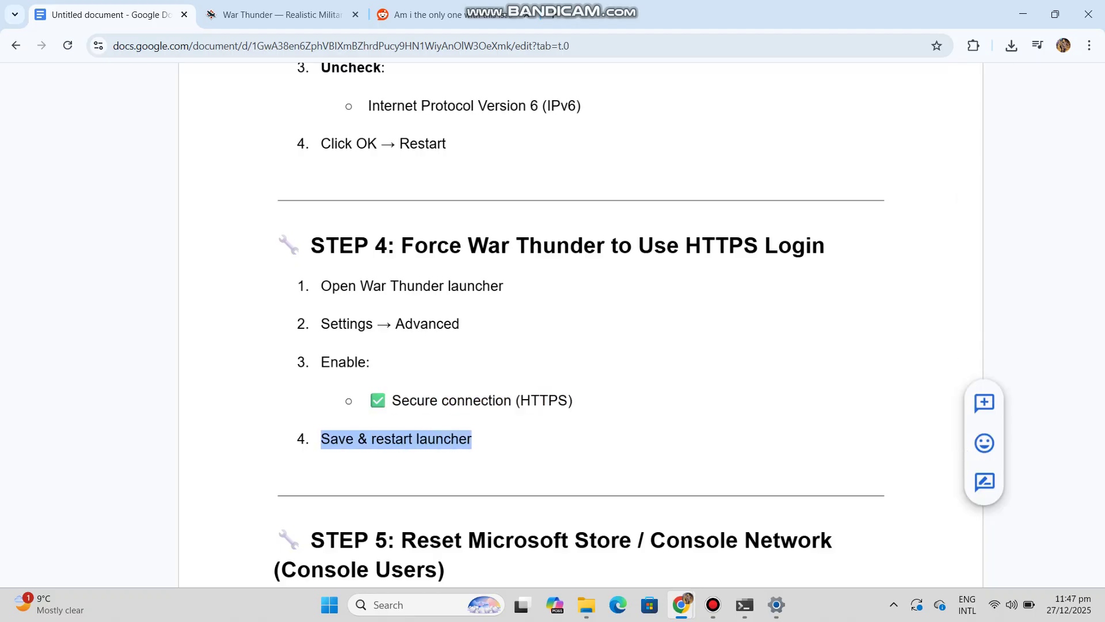
scroll(553, 345, "down", 2)
scroll(554, 346, "down", 1)
left_click(275, 323)
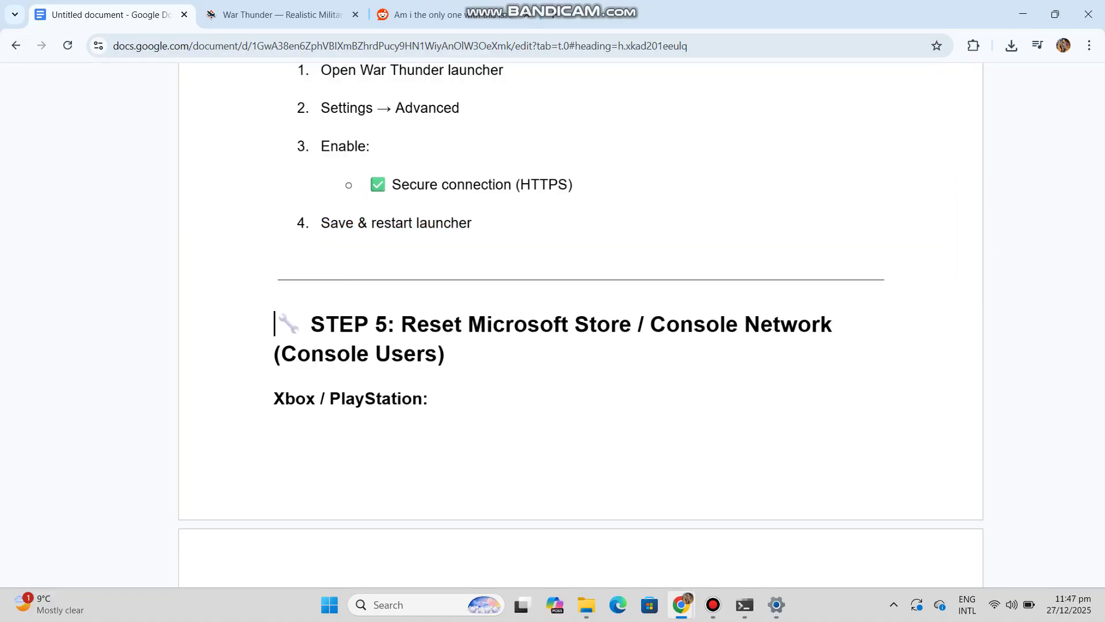
Highlight Step 5's Xbox / PlayStation network reset bullets line by line
key("Return")
key("Return")
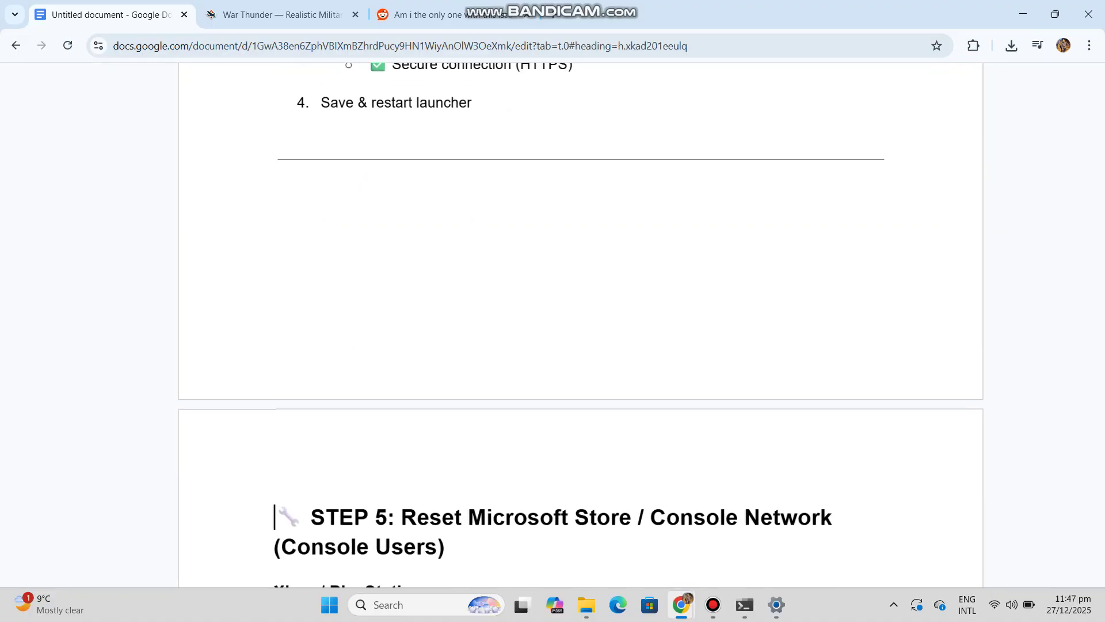
scroll(553, 345, "down", 3)
key("Down")
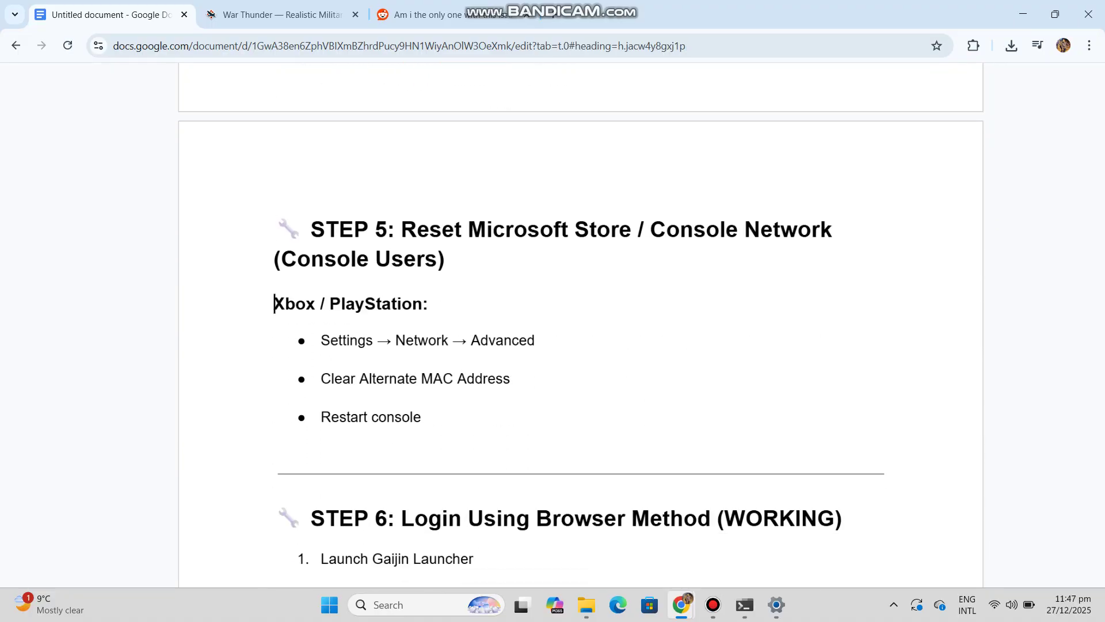
key("shift+Down")
key("shift+Down")
key("shift+Down")
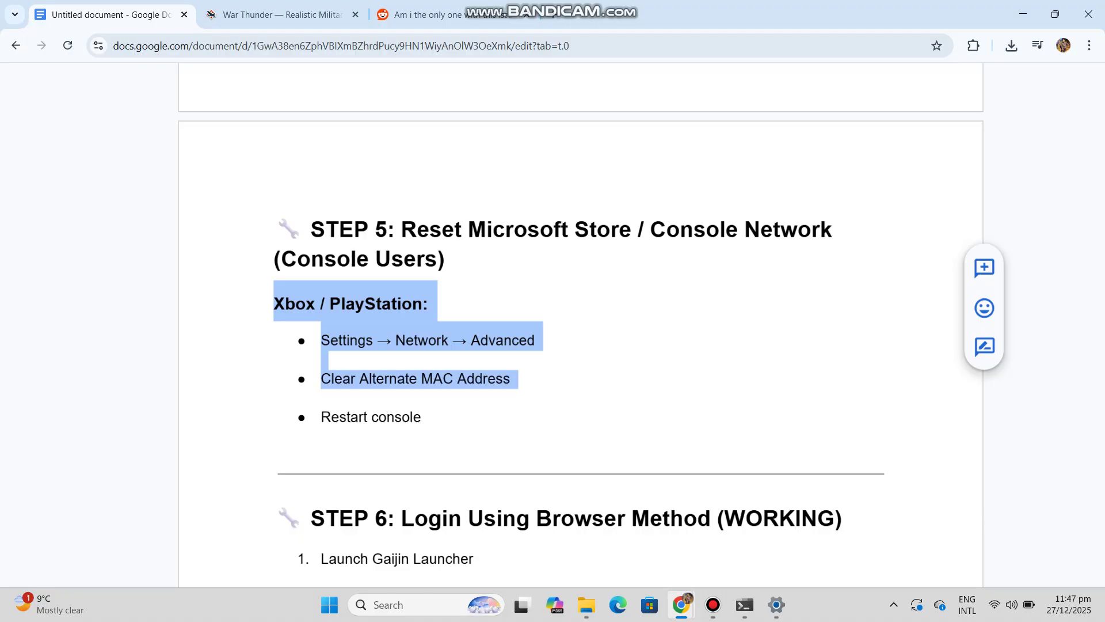
key("shift+Down")
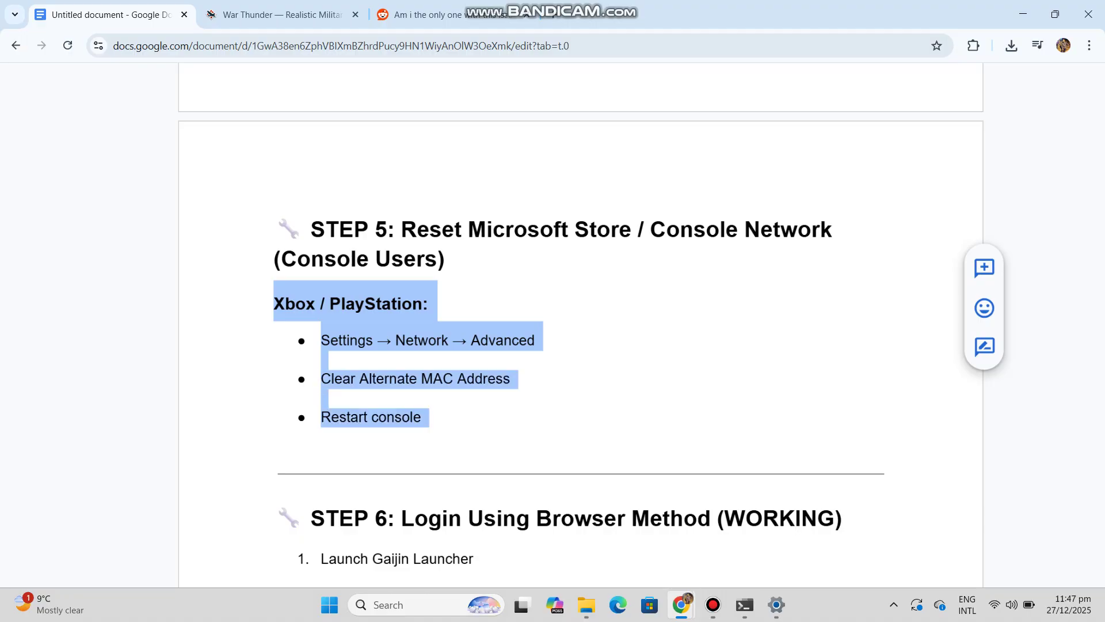
scroll(553, 346, "down", 3)
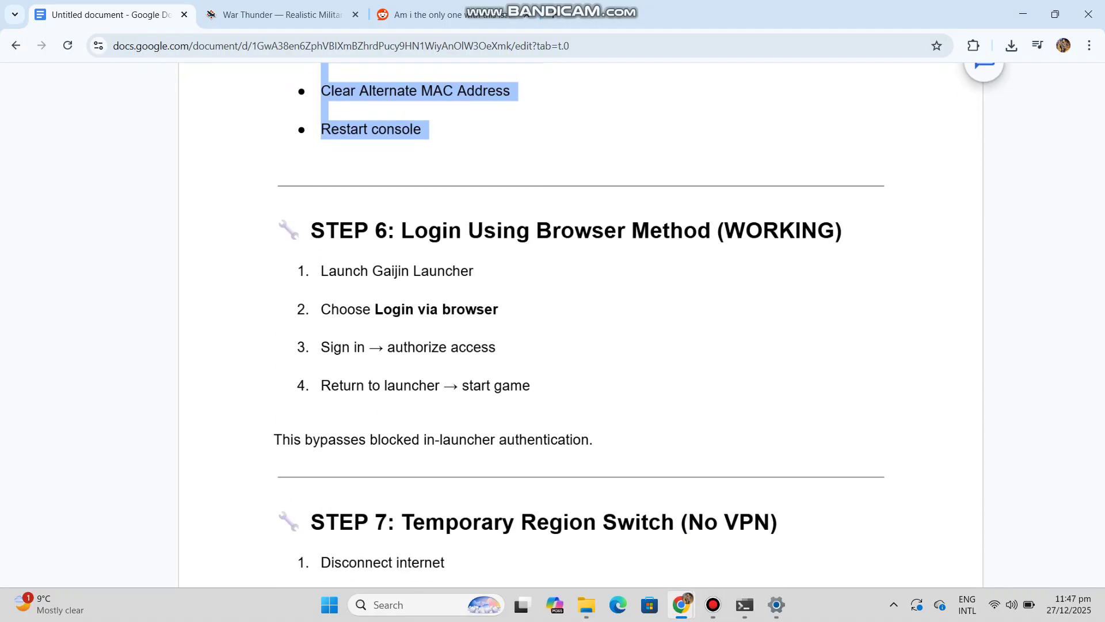
Highlight the STEP 6 heading, its browser-login lines, and the launcher-bypass sentence
left_click_drag(278, 230, 850, 229)
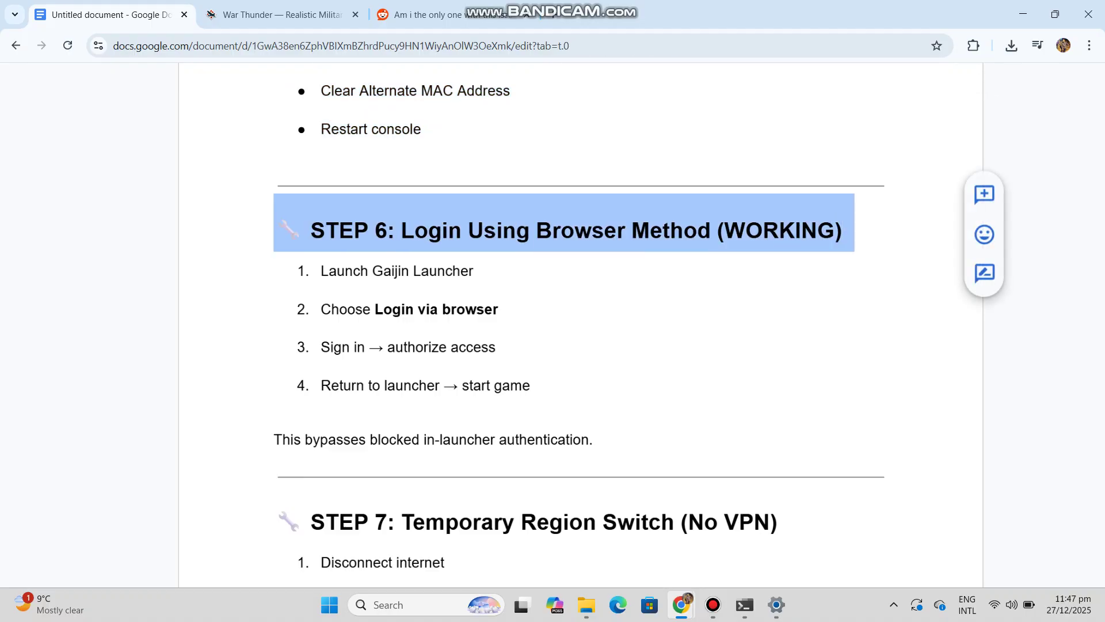
left_click(321, 309)
key("shift+Down")
key("Down")
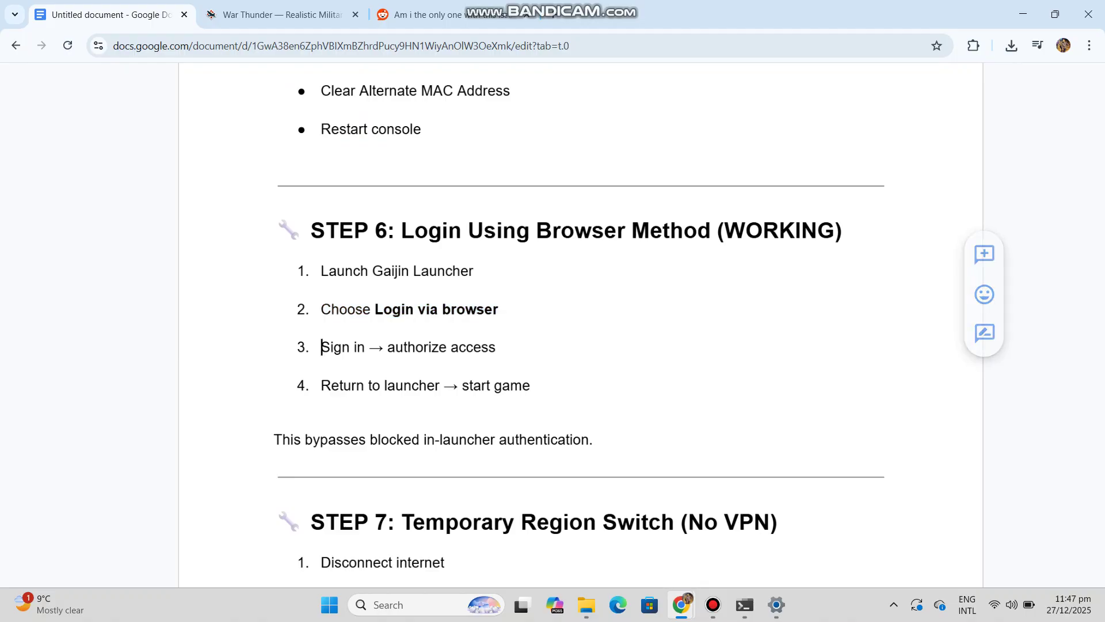
key("shift+Down")
key("Down")
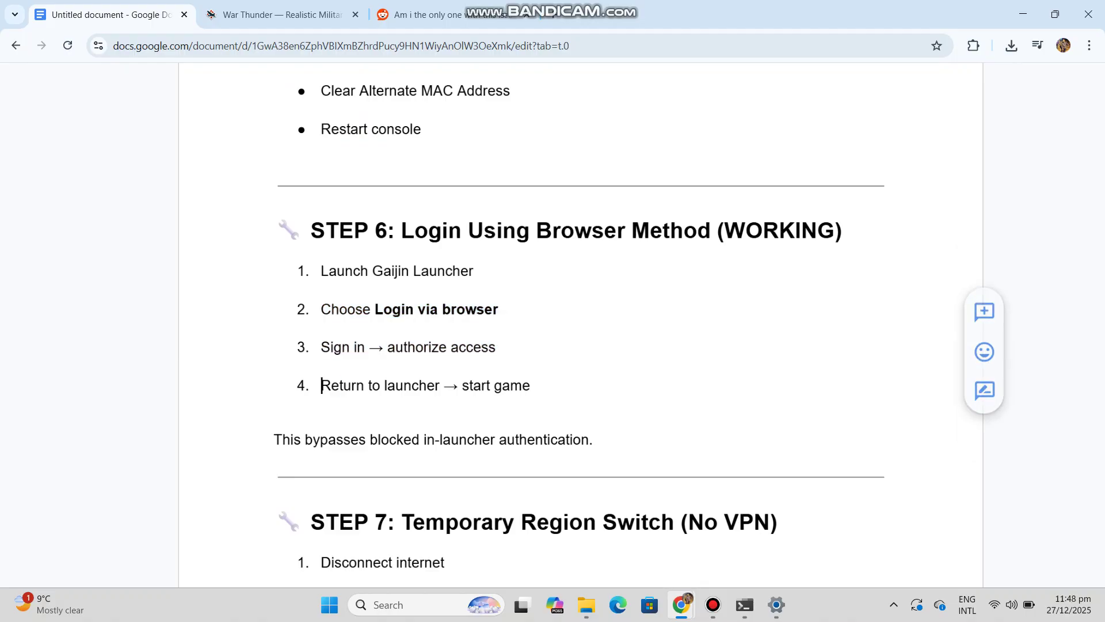
key("shift+Down")
key("Down")
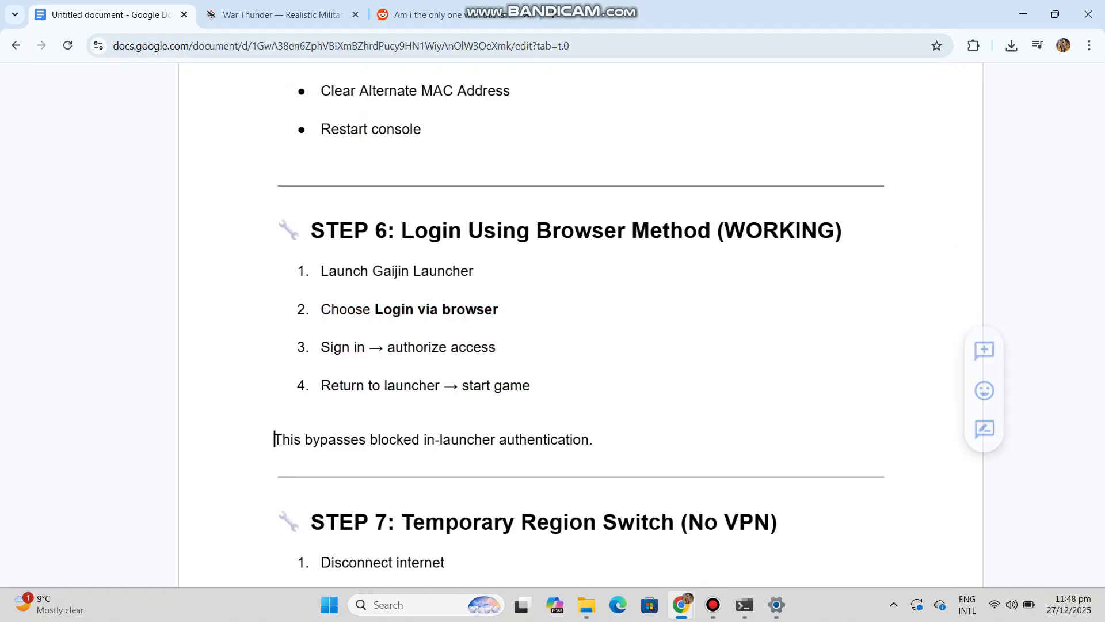
key("shift+Down")
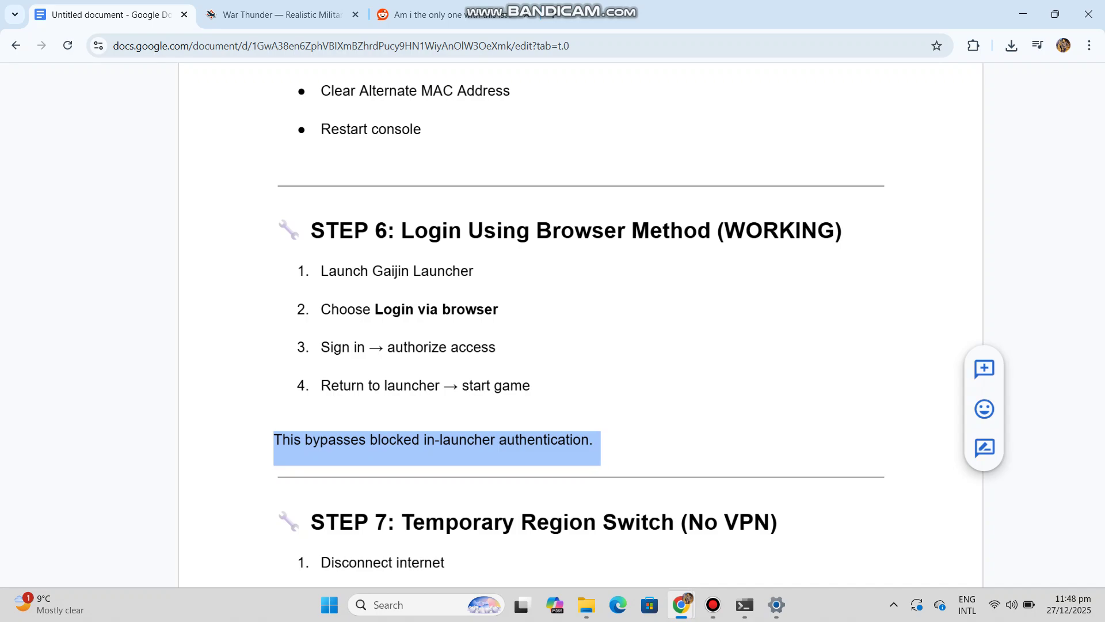
scroll(578, 346, "down", 3)
scroll(579, 345, "down", 2)
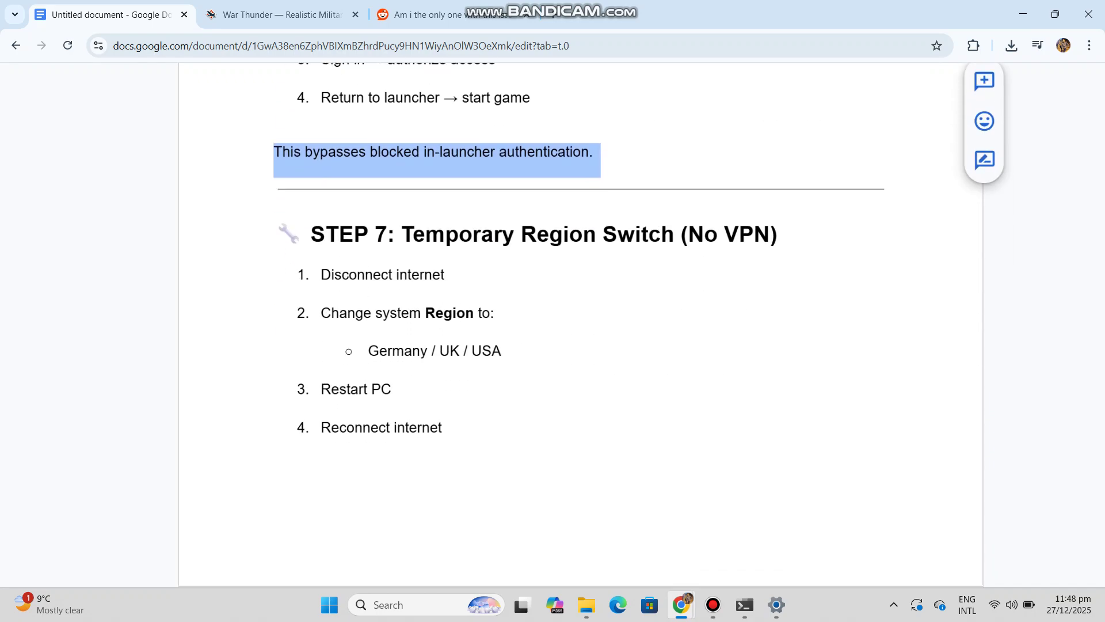
Highlight the STEP 7 heading and switch to the Reddit post
key("Down")
key("shift+Down")
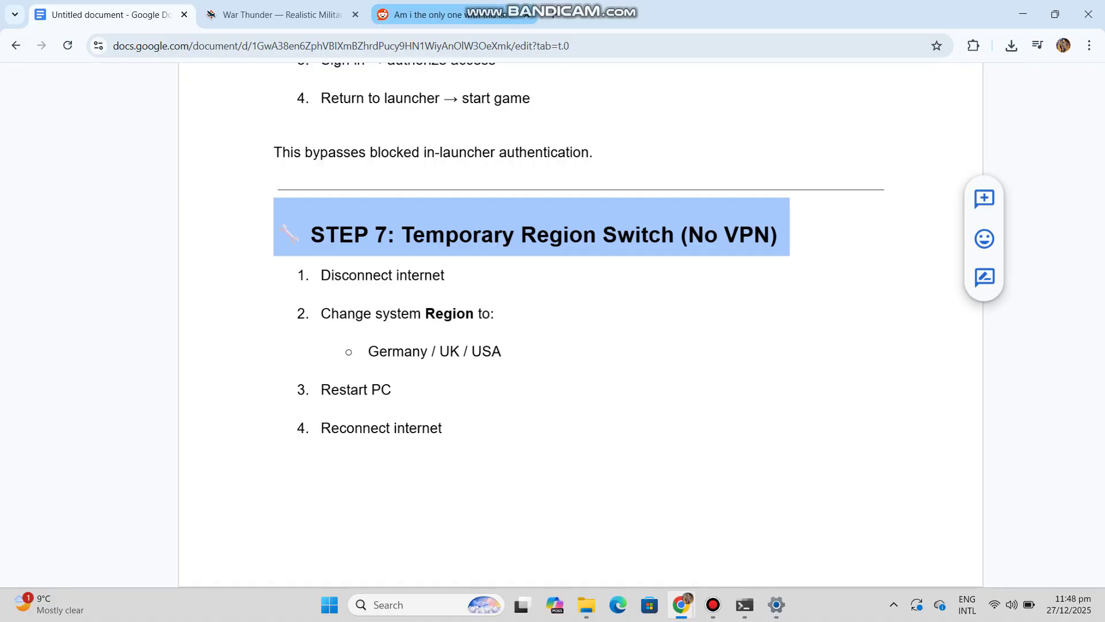
key("ctrl+Tab")
scroll(518, 345, "up", 10)
scroll(519, 346, "up", 10)
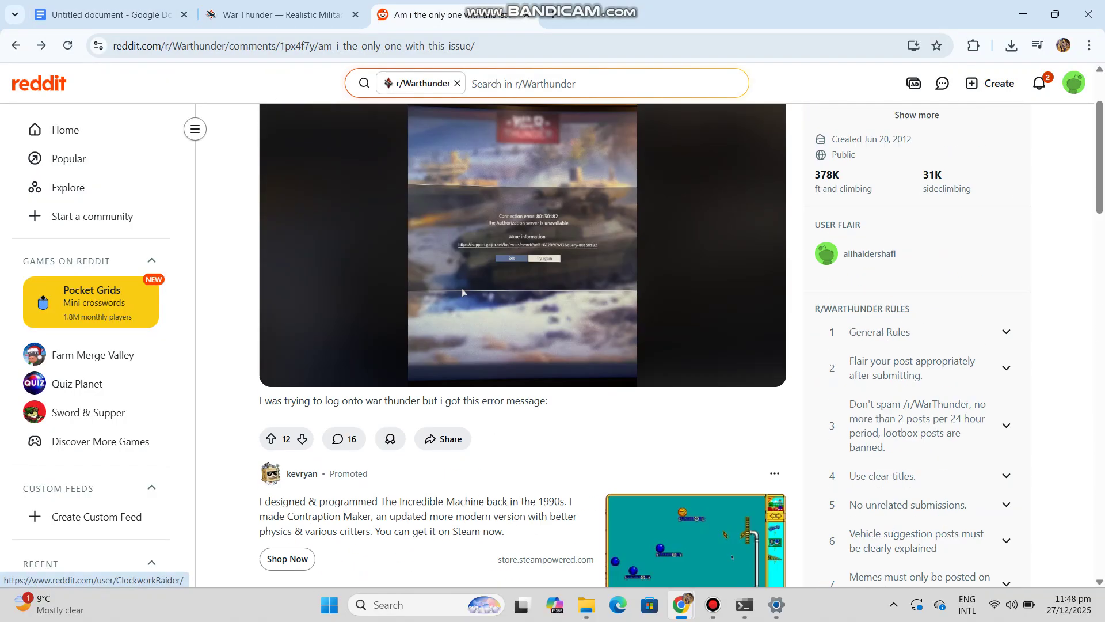
Switch Cloudflare WARP on and back off from the system tray, then return to the guide
left_click(1010, 605)
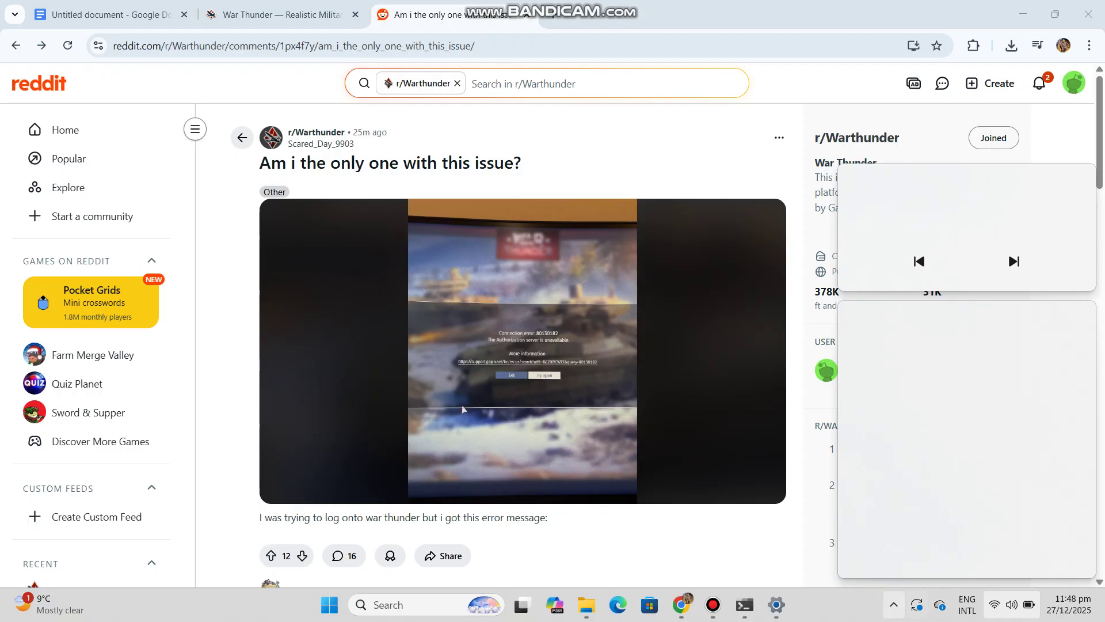
left_click(894, 604)
left_click(893, 560)
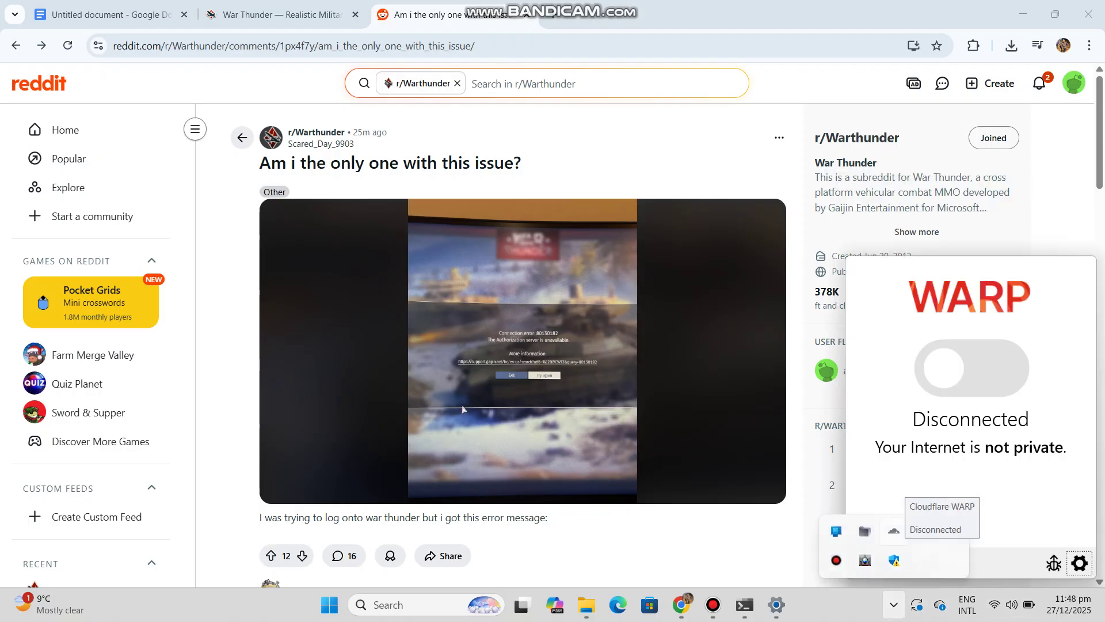
left_click(972, 369)
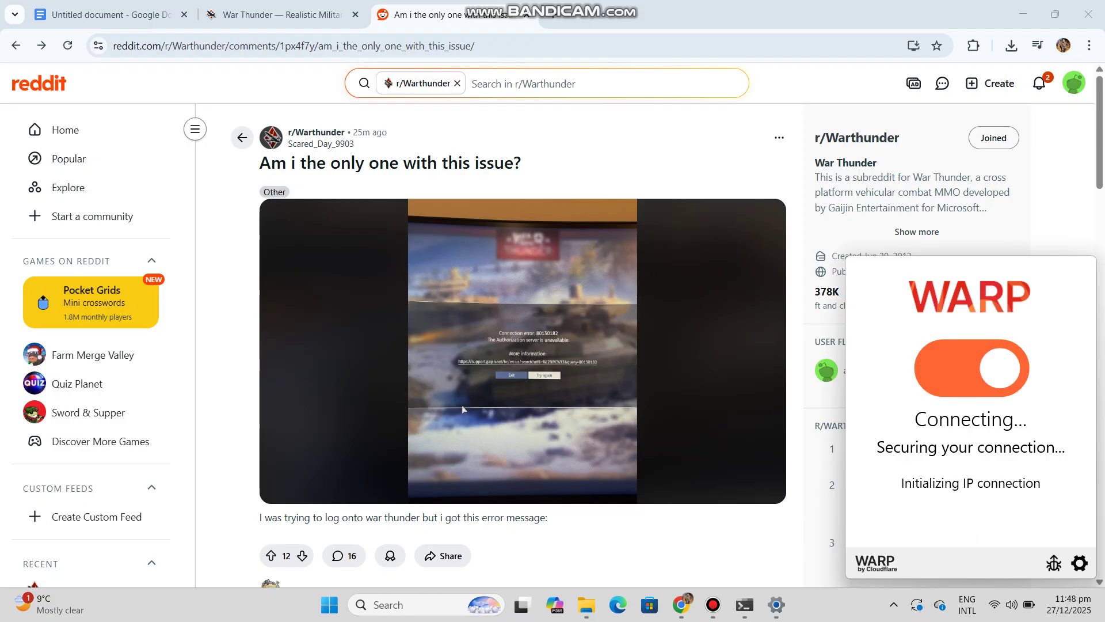
left_click(971, 369)
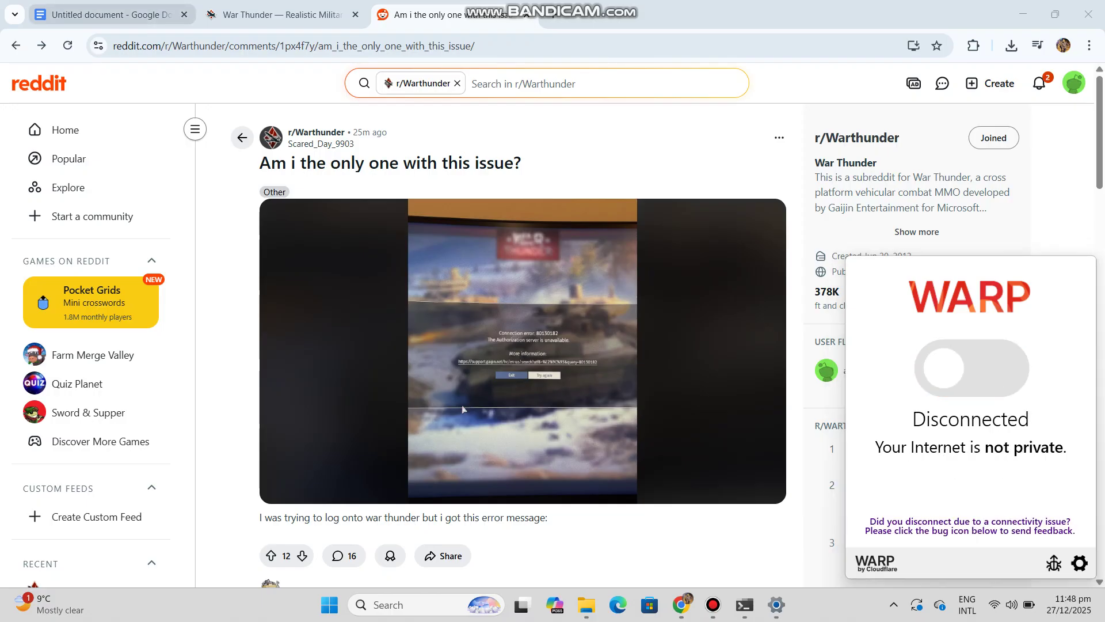
left_click(108, 14)
scroll(552, 346, "down", 3)
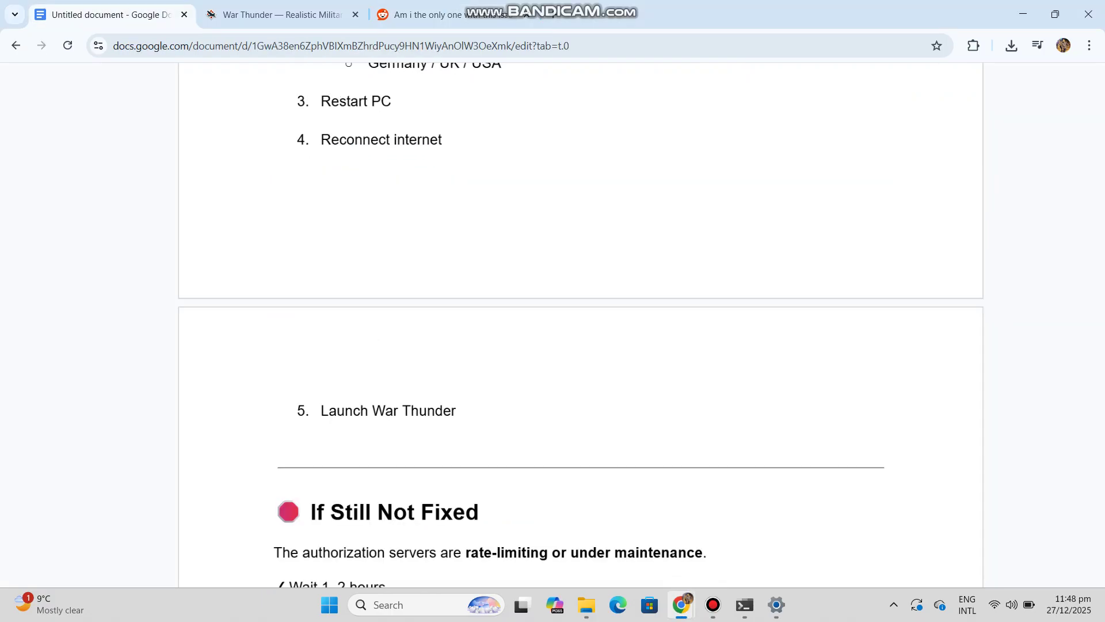
scroll(553, 346, "down", 2)
scroll(553, 345, "down", 2)
scroll(553, 346, "down", 2)
scroll(552, 346, "down", 1)
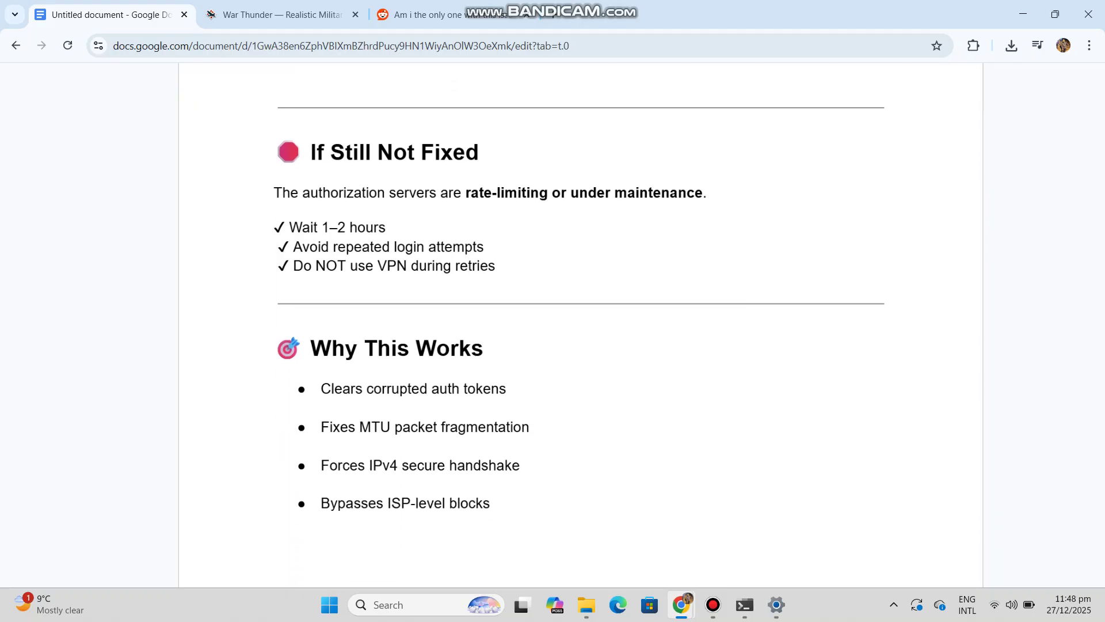
left_click_drag(276, 246, 496, 266)
Highlight the Why This Works heading and its three reasons, then bring up Bandicam
left_click(277, 298)
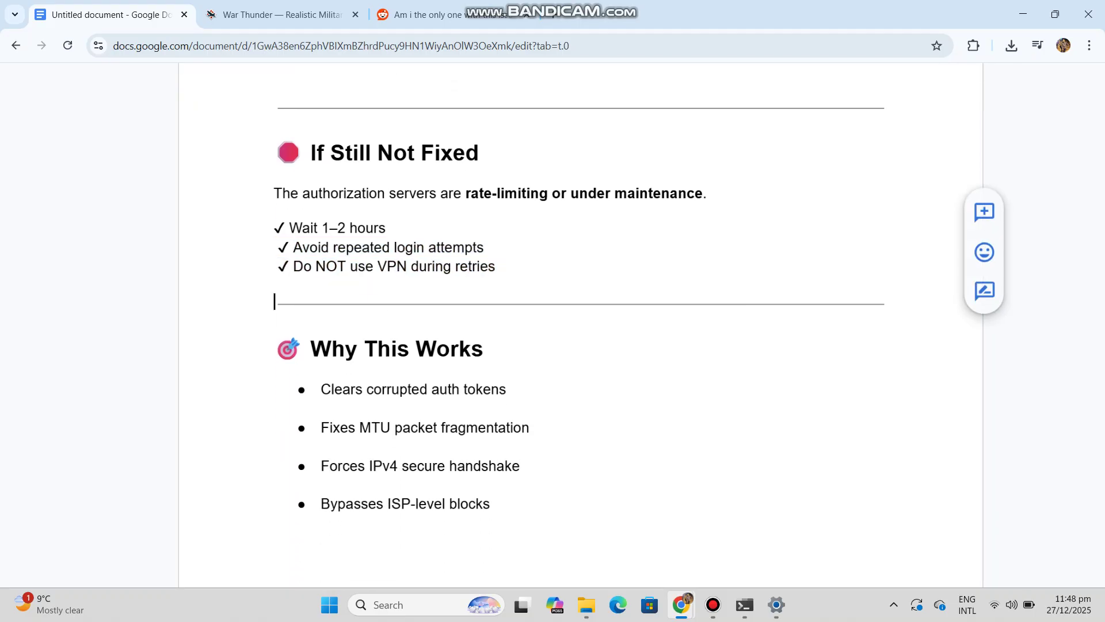
scroll(552, 346, "down", 1)
key("shift+Down")
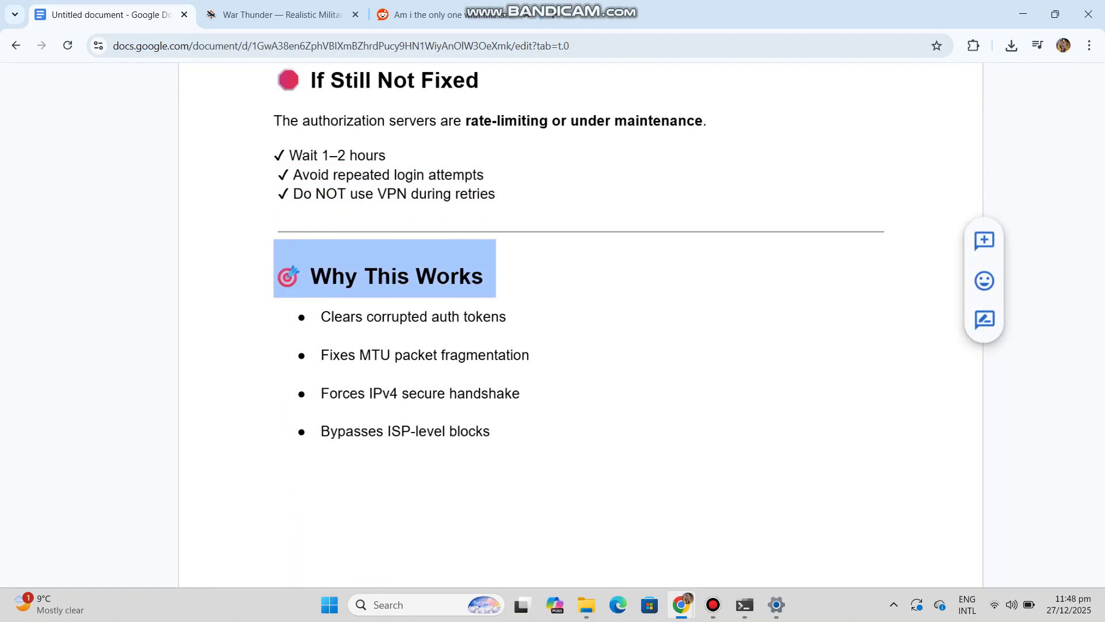
key("Down")
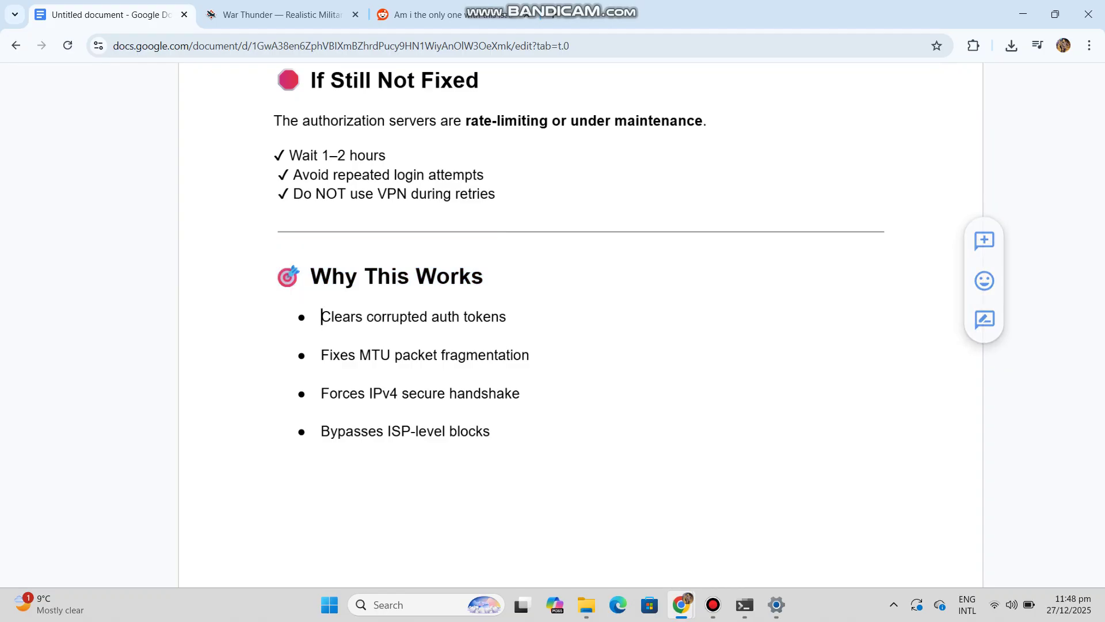
key("shift+Down")
key("shift+Down")
key("shift+Down")
key("shift+Down")
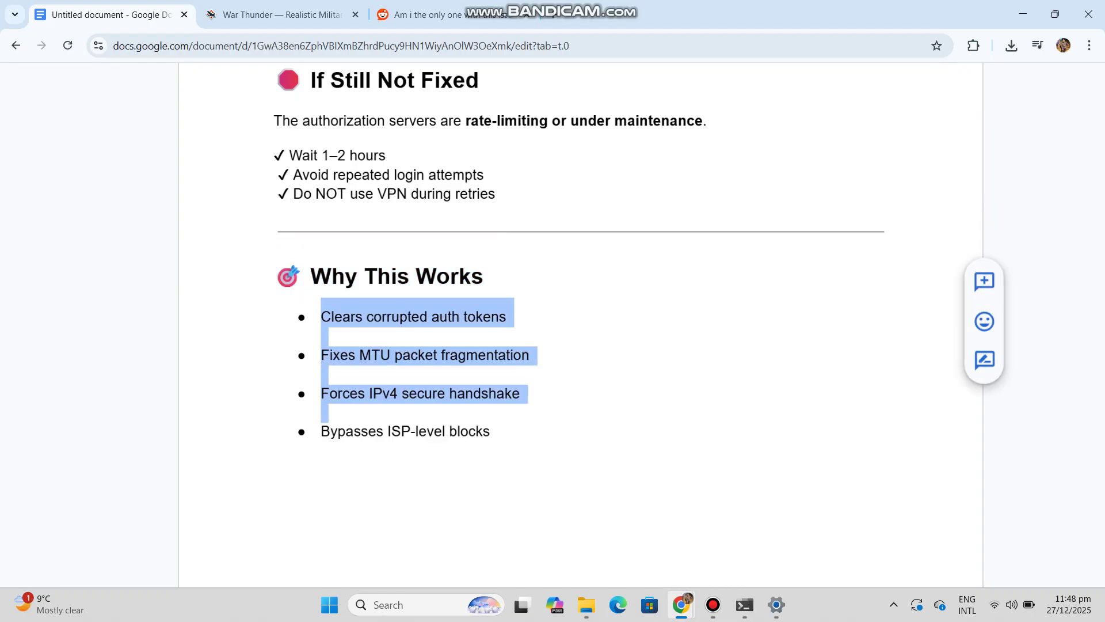
key("shift+Down")
left_click(712, 604)
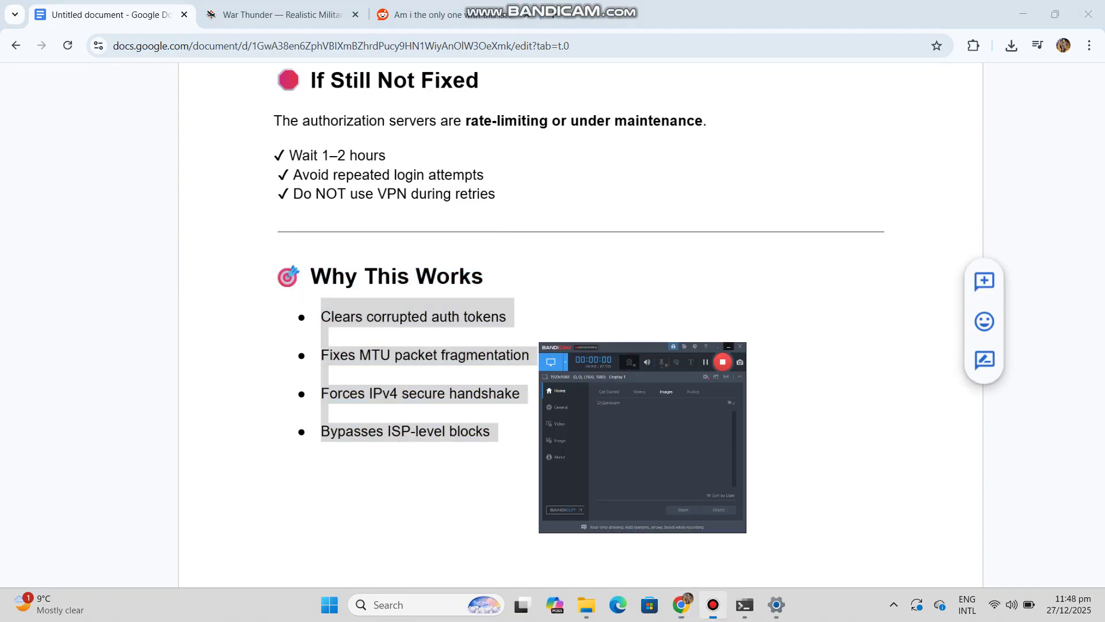